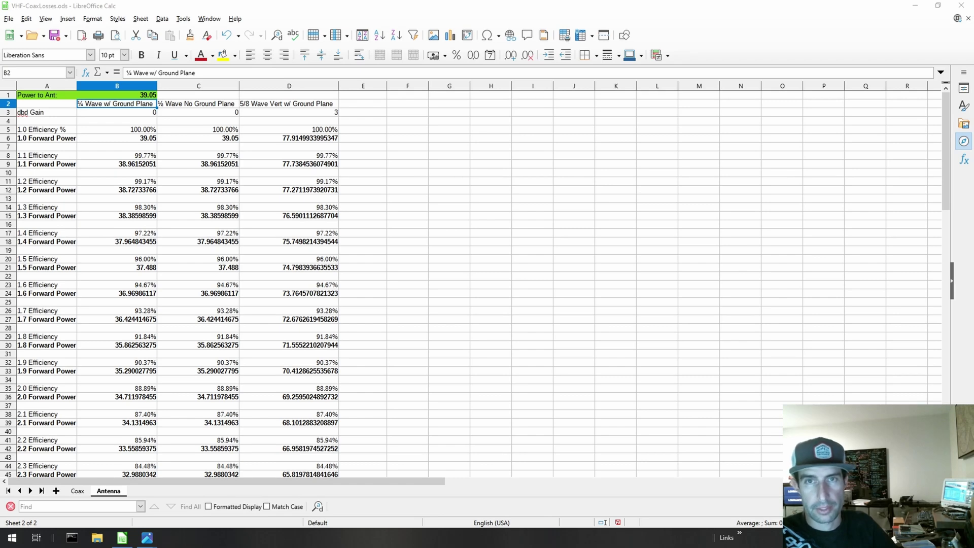
Step: Look over the cable figures on the Coax sheet and return to the Antenna sheet
click(113, 496)
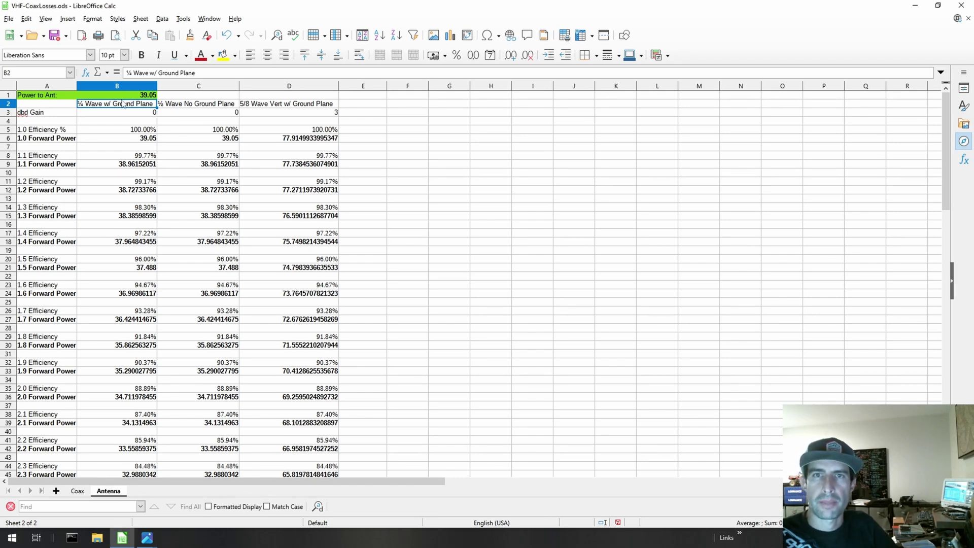
click(78, 490)
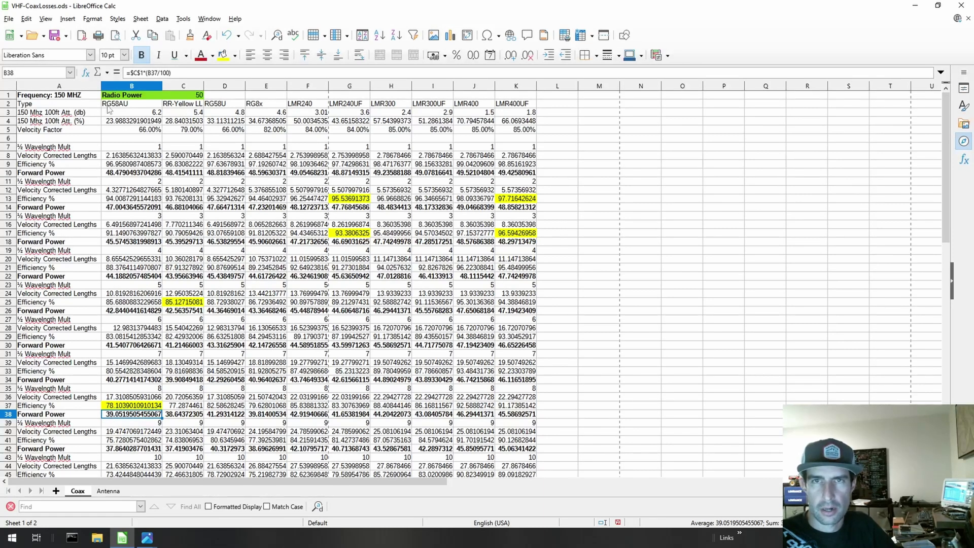
click(107, 492)
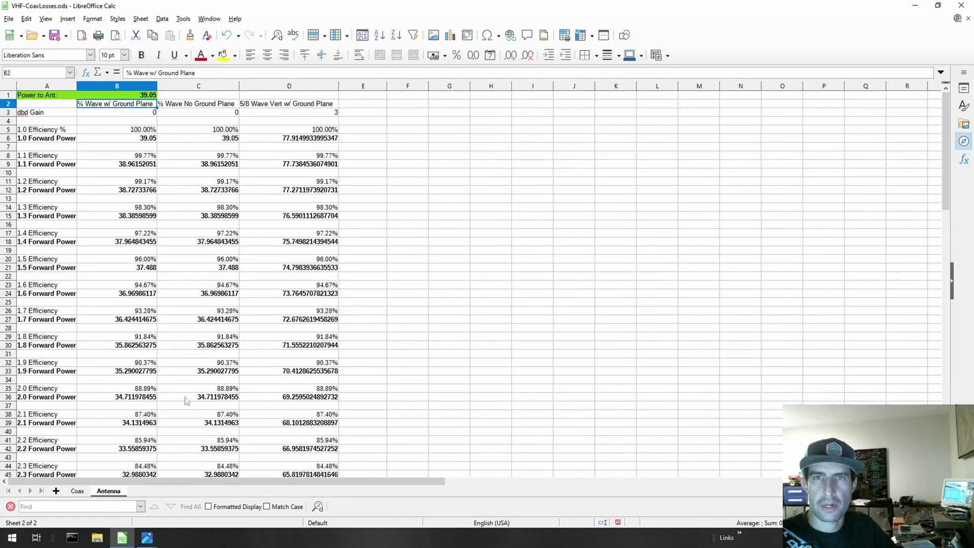
Step: Examine the Power to Ant value and the forward power figures down to the 2.5 row on the Antenna sheet
click(119, 96)
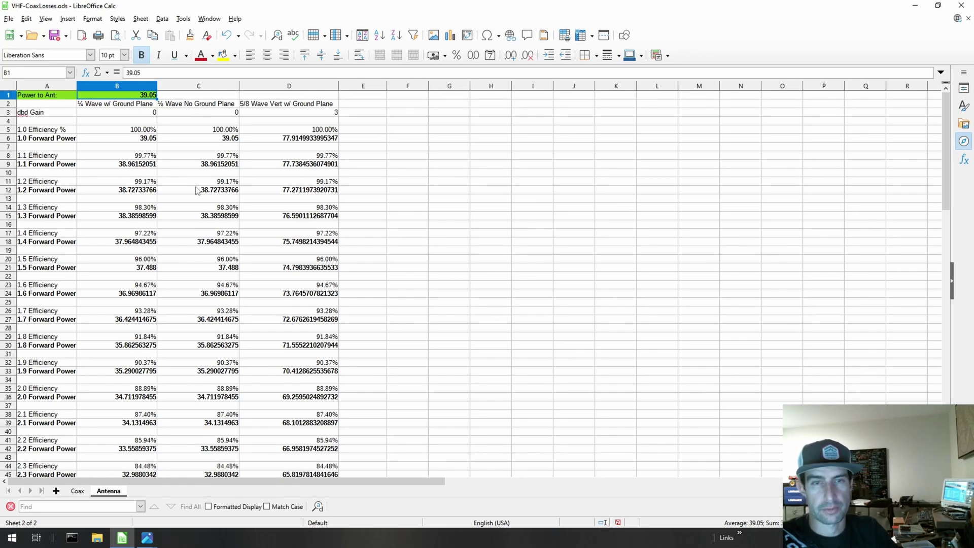
scroll(186, 206, down, 3)
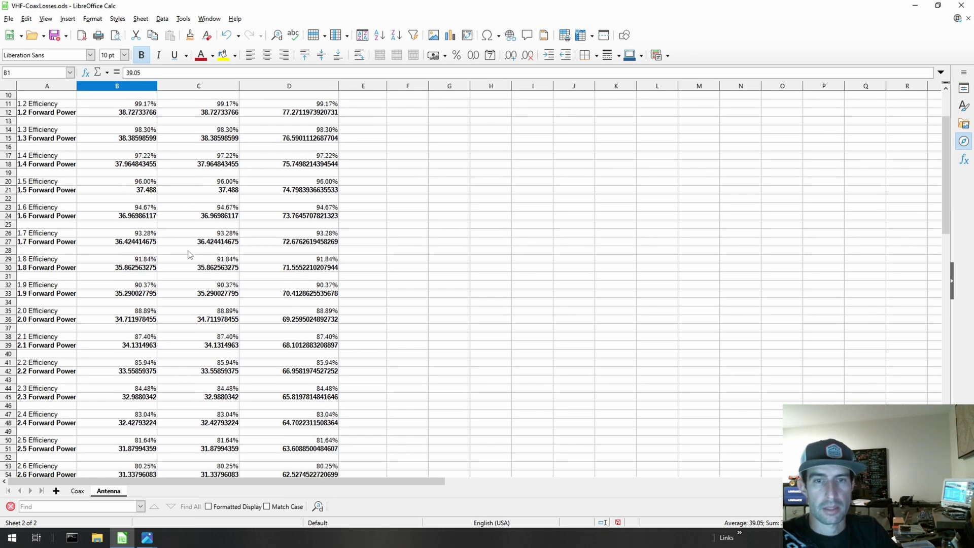
scroll(191, 255, down, 2)
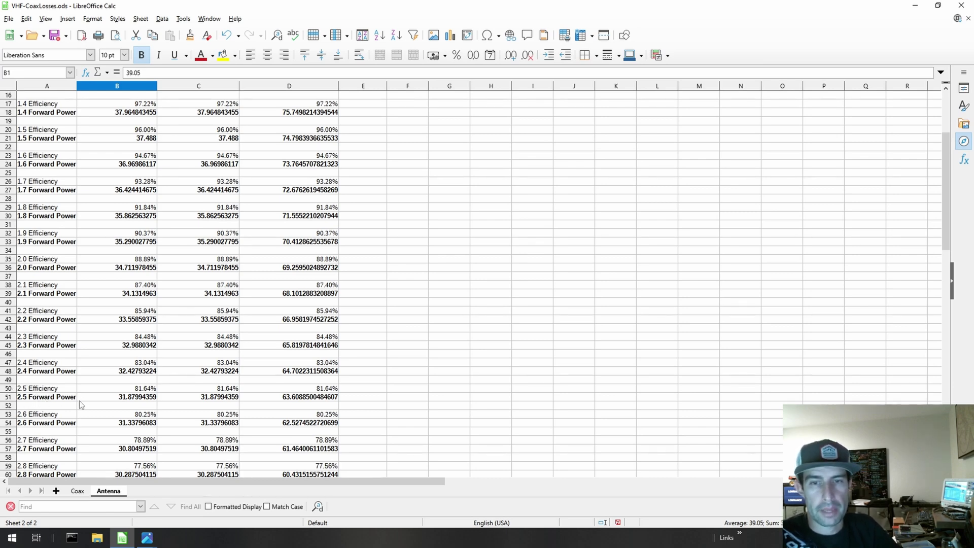
click(198, 401)
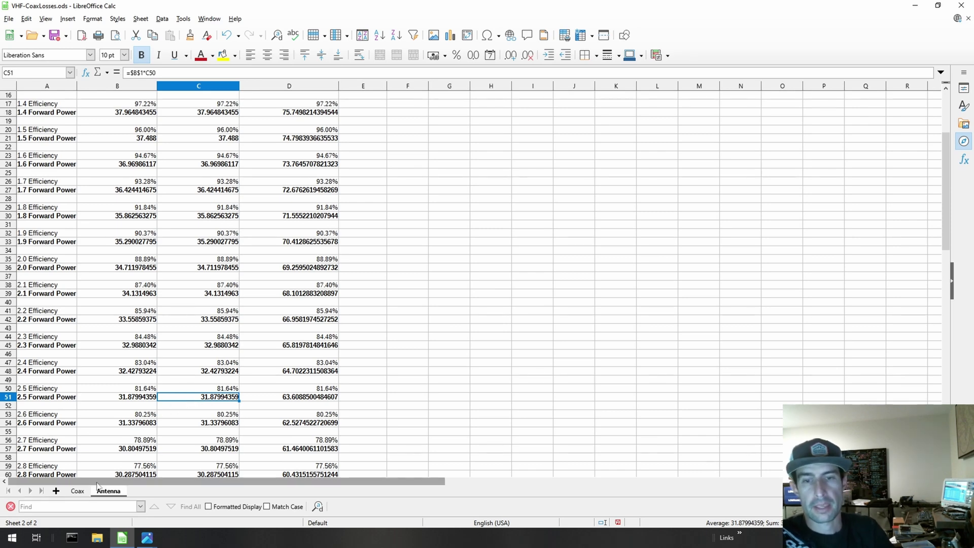
Step: Check the radio power and the RG58AU forward power at half-wavelength multiple 8 on the Coax sheet
click(81, 491)
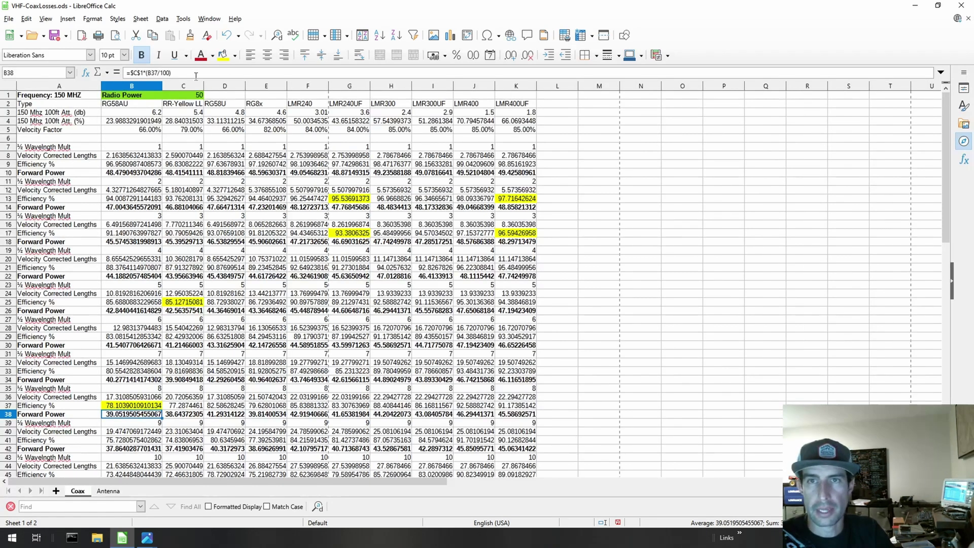
click(193, 99)
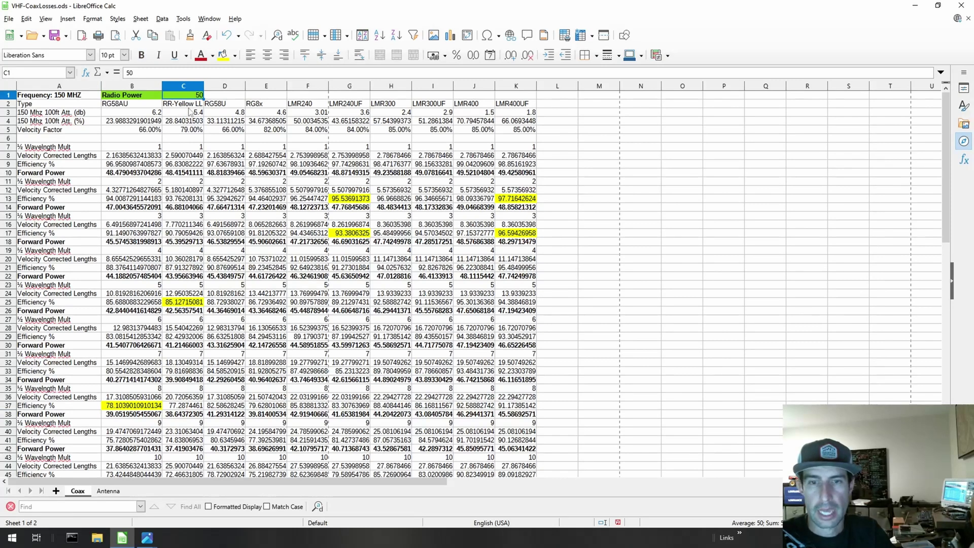
click(115, 416)
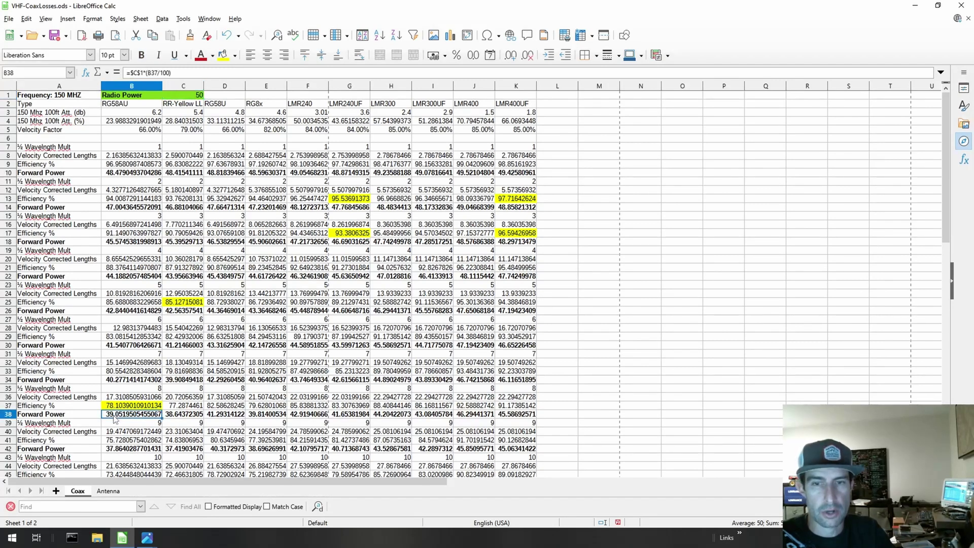
Step: Compare the ¼ wave antenna's 2.5 and 1.0 forward power values on the Antenna sheet
click(108, 491)
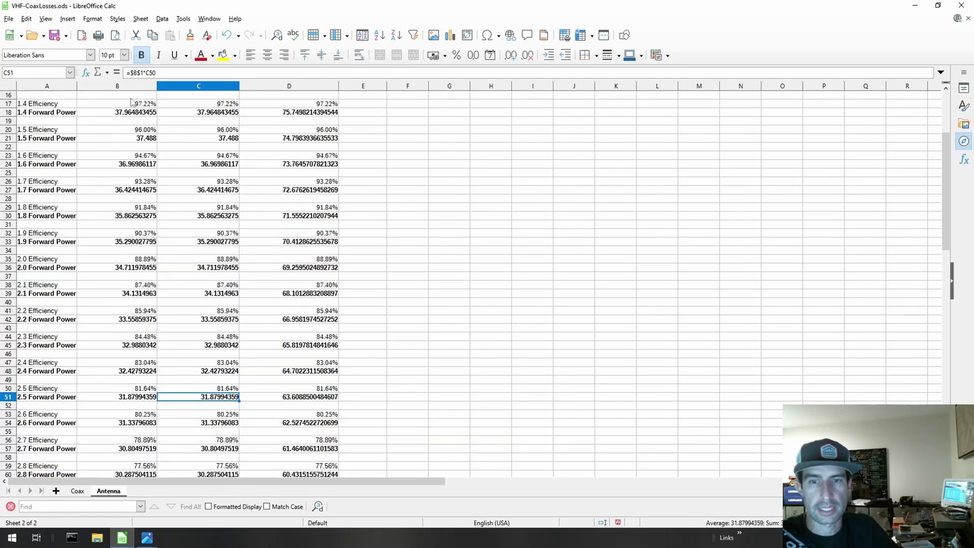
click(96, 399)
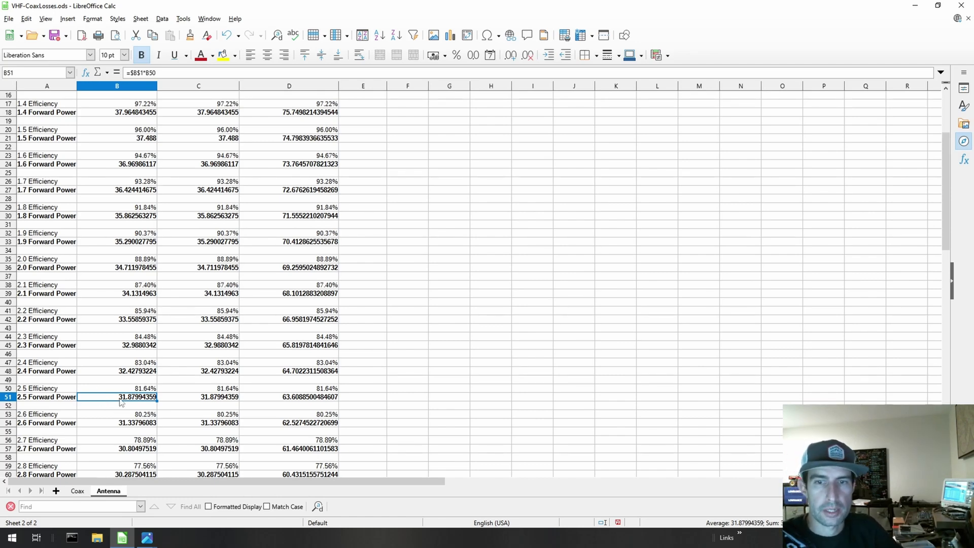
scroll(116, 401, up, 5)
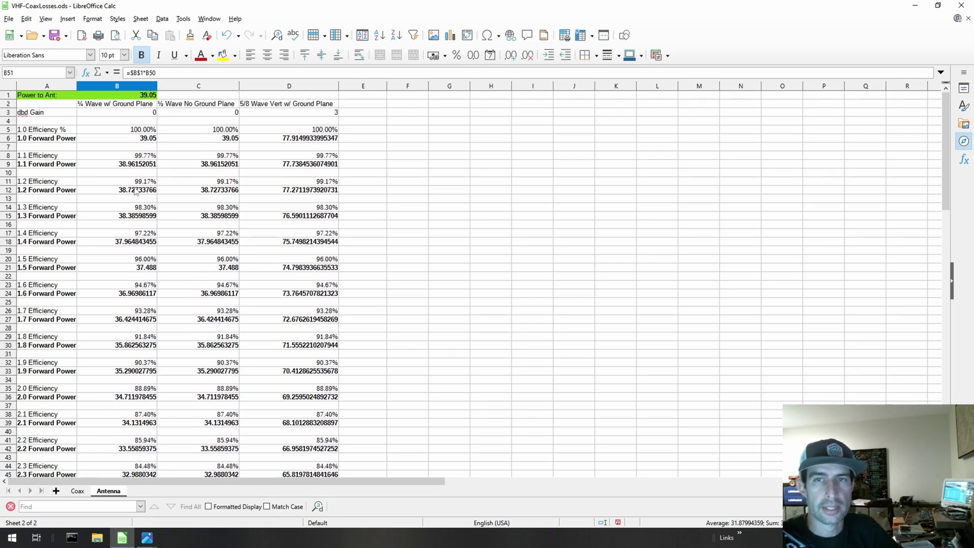
click(131, 142)
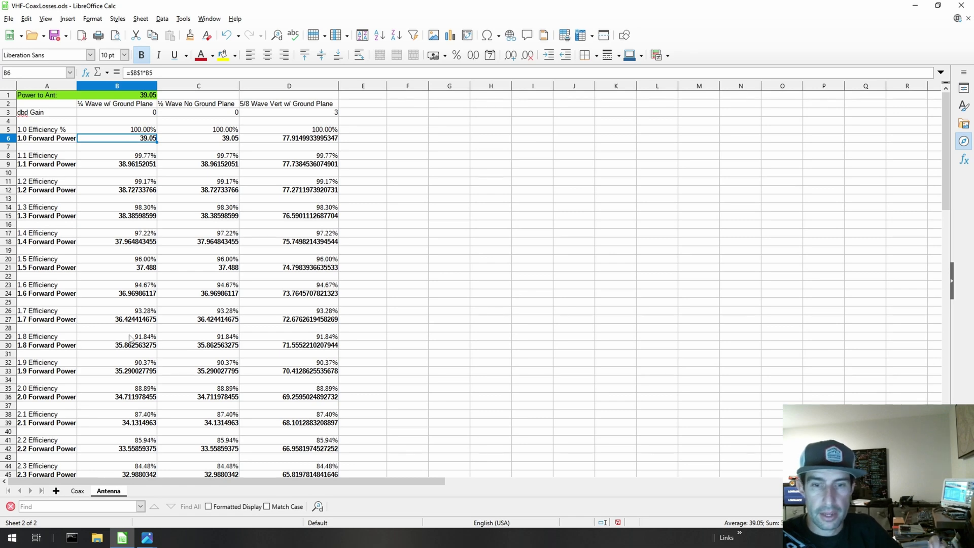
Step: Look up LMR400UF's forward power at half-wavelength multiple 2 on the Coax sheet and set Power to Ant to 48.8 on the Antenna sheet
click(78, 492)
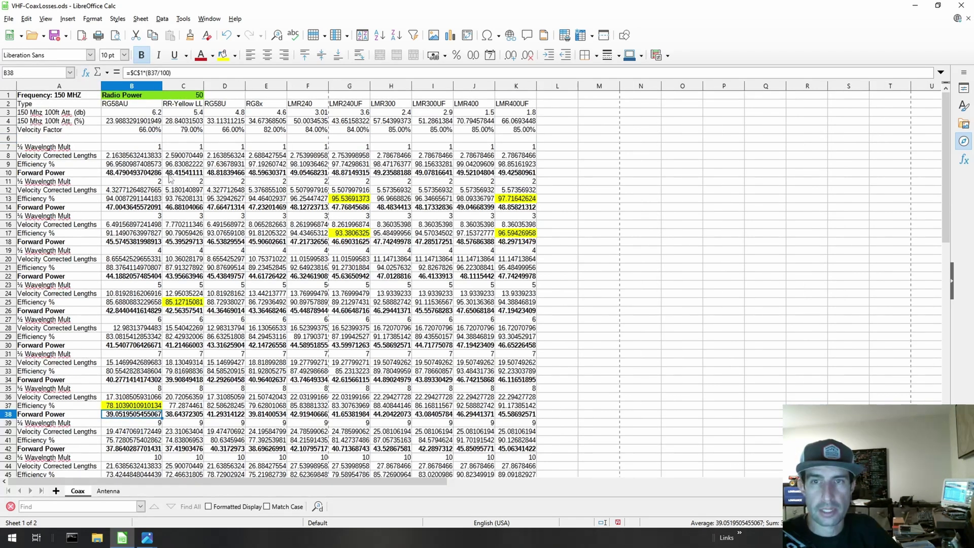
click(512, 208)
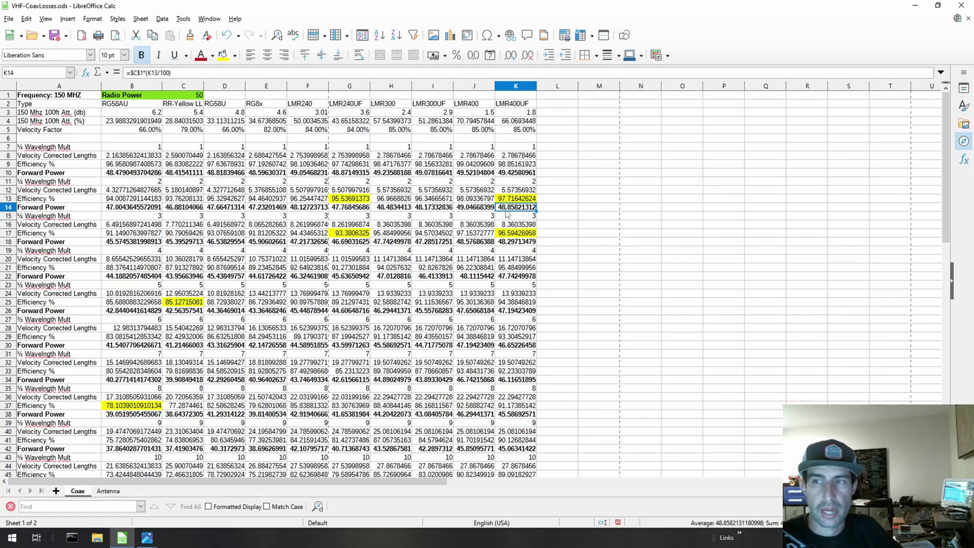
click(108, 491)
click(124, 97)
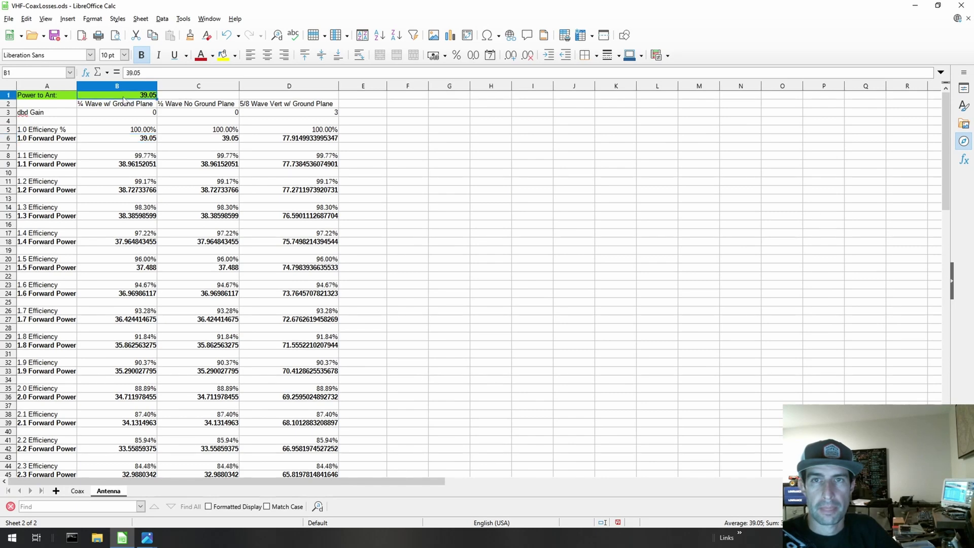
text(48.8)
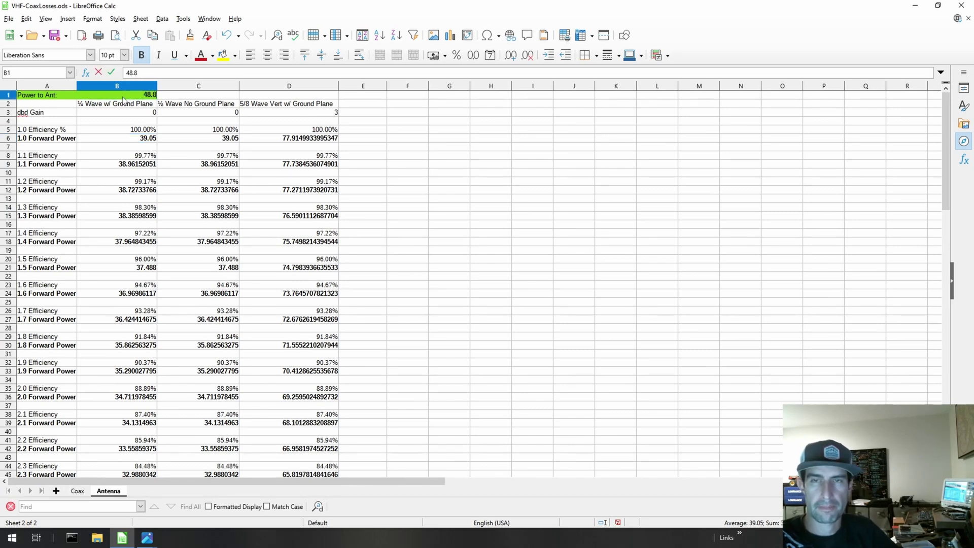
key(Return)
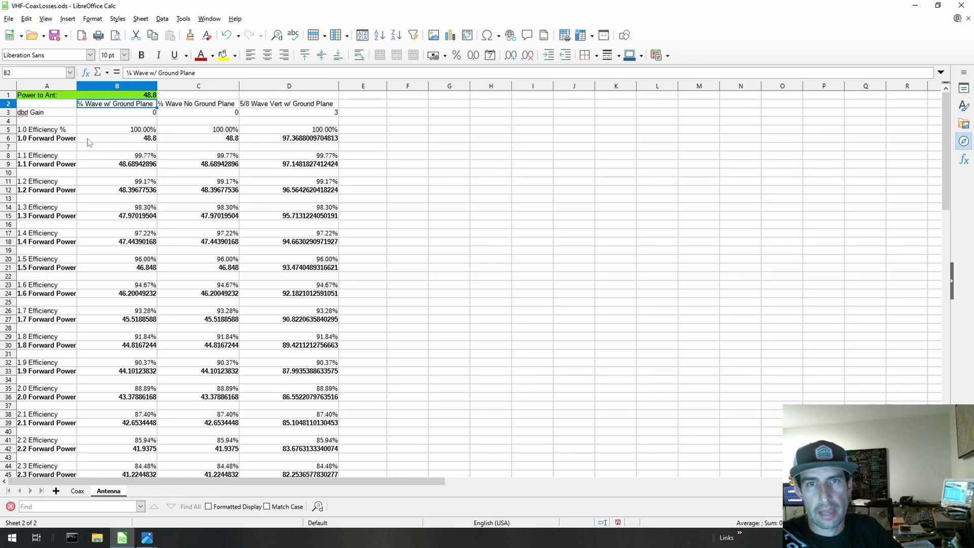
Step: Review the ¼ wave antenna's 1.0 forward power and the dbd gains of the ¼ wave and ½ wave antennas
click(133, 140)
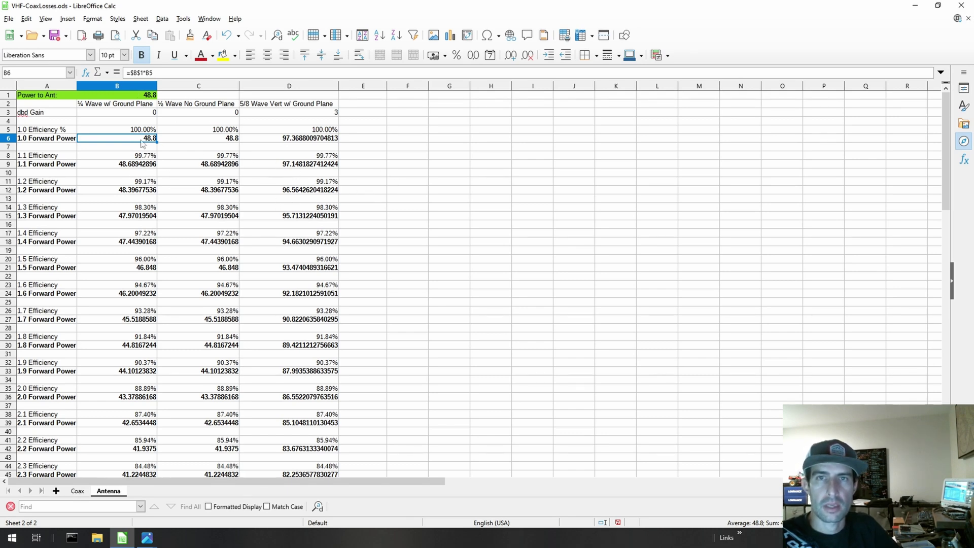
click(190, 115)
click(148, 116)
click(179, 117)
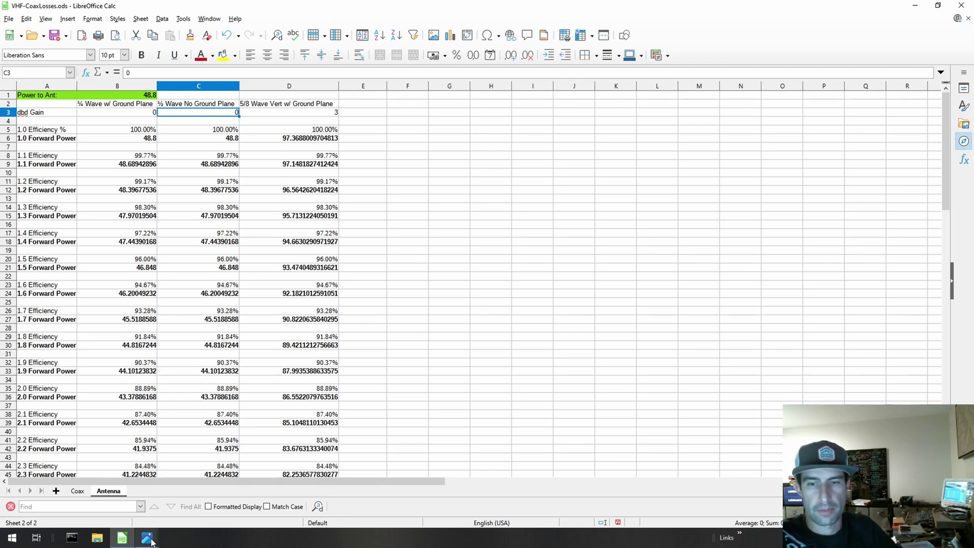
Step: View the whole coaxial cable and antenna mount photo in the image viewer, then minimize it
mouse_move(147, 537)
click(96, 483)
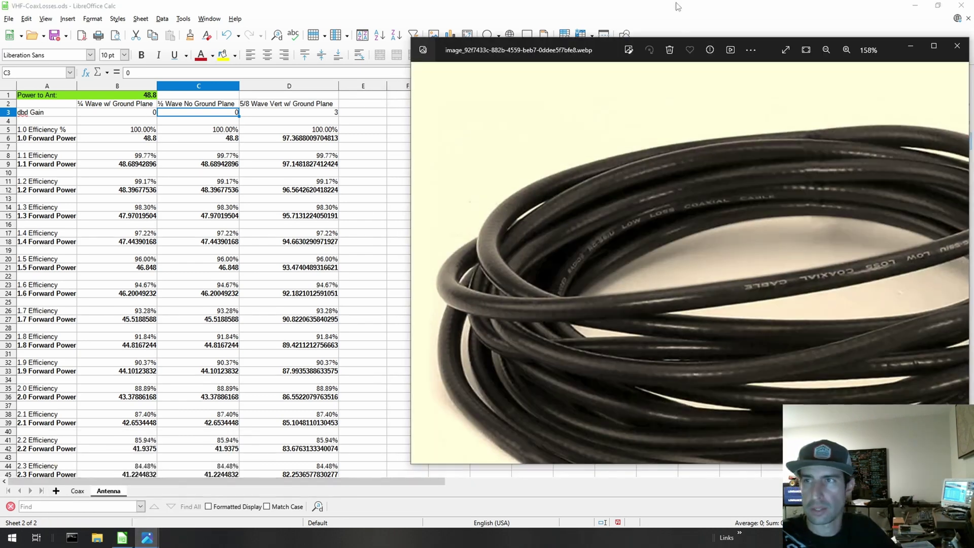
drag(855, 57, 600, 41)
scroll(517, 314, down, 4)
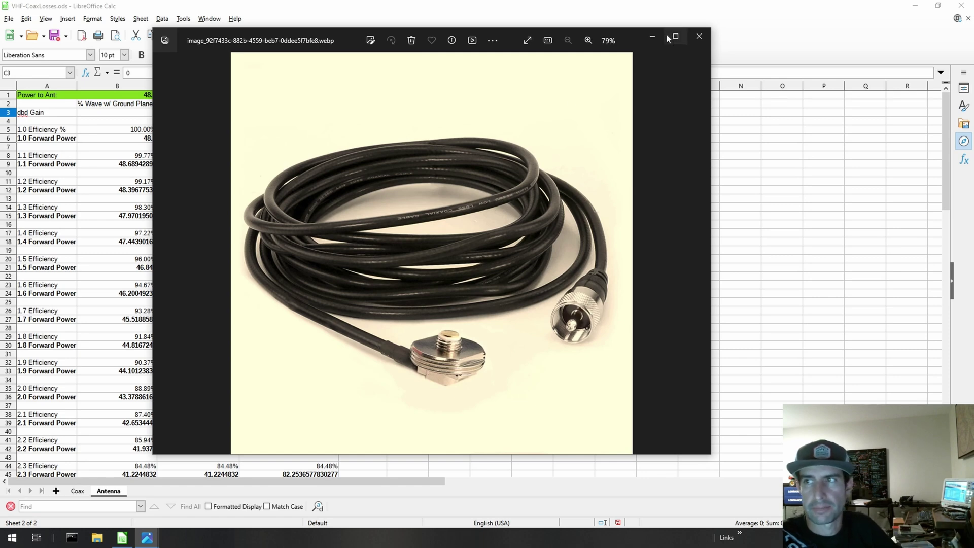
click(653, 36)
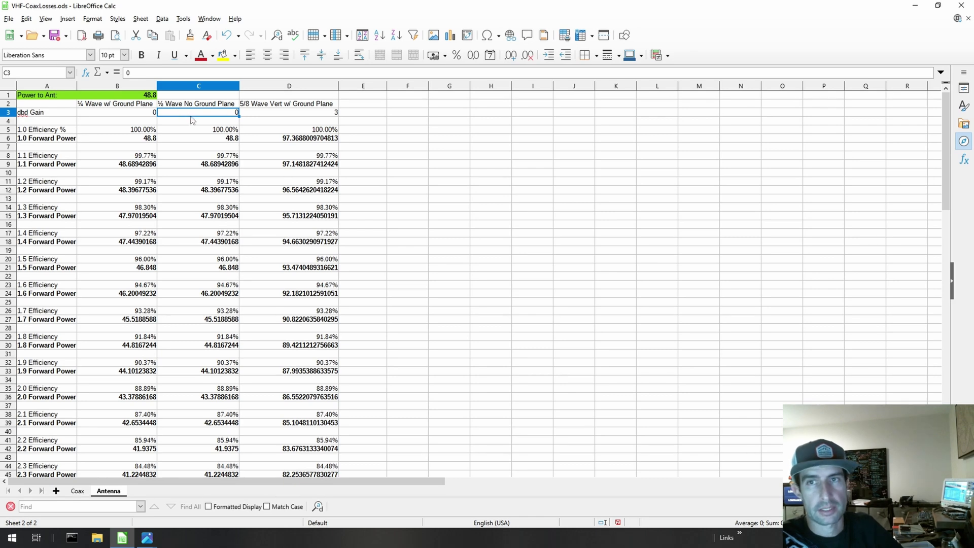
Step: Compare the antenna types' dbd gains and inspect the 5/8 wave vertical's 1.0 forward power against the Power to Ant value
click(195, 117)
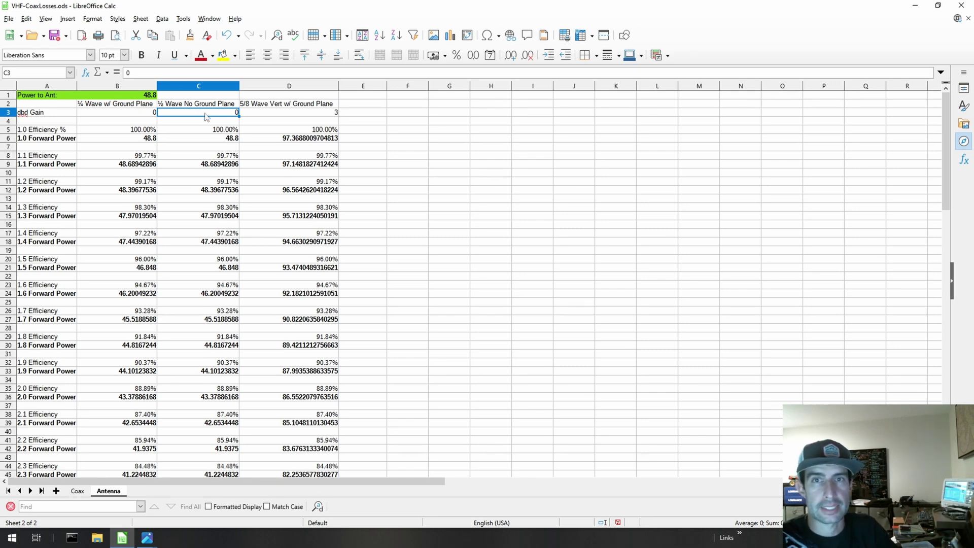
click(87, 106)
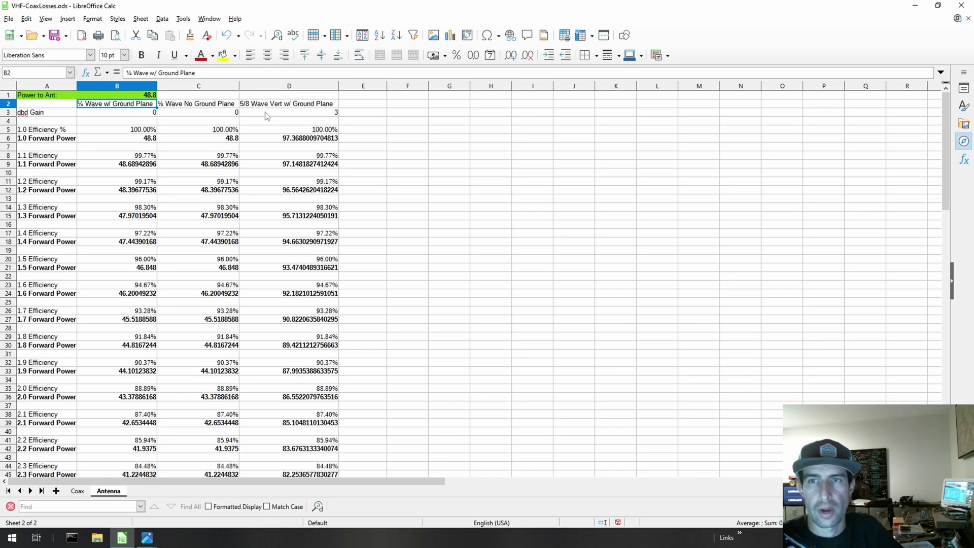
click(318, 114)
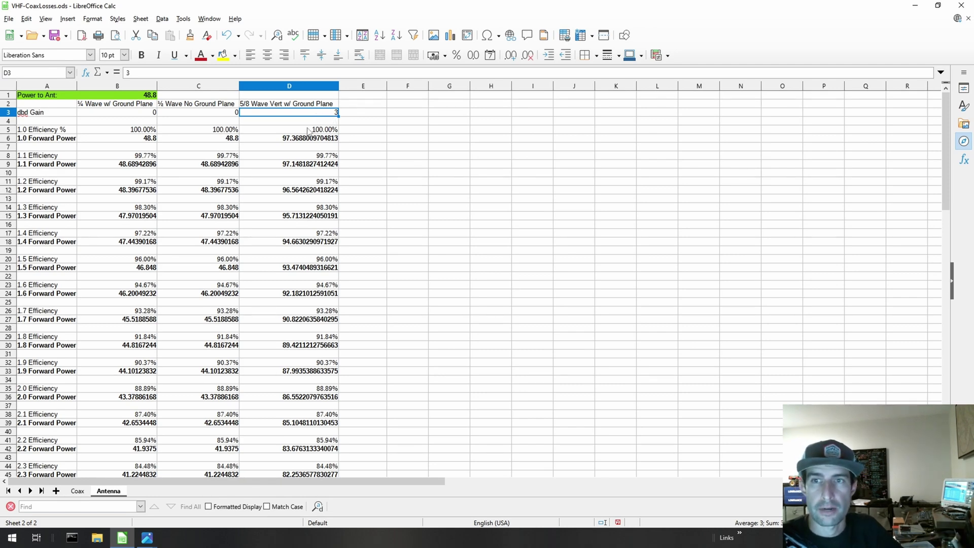
click(8, 130)
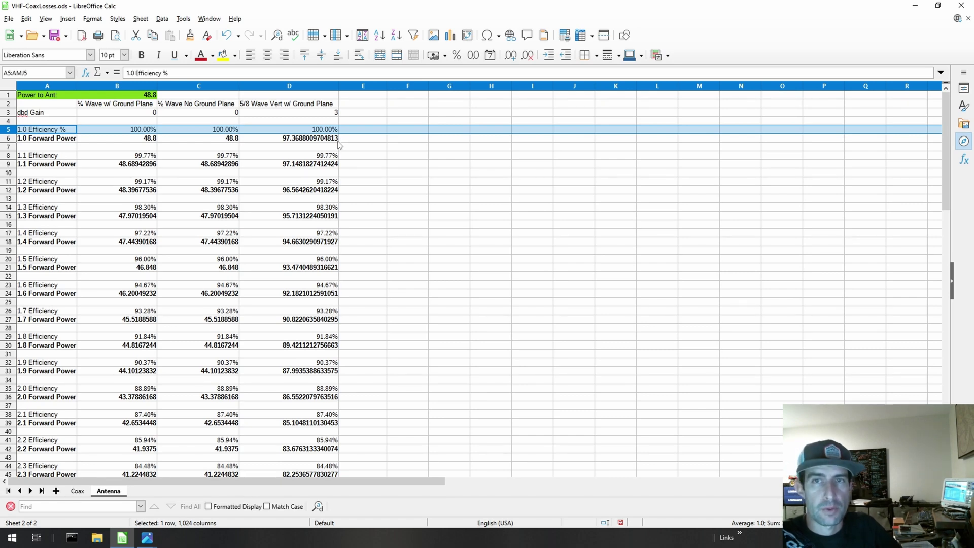
click(150, 97)
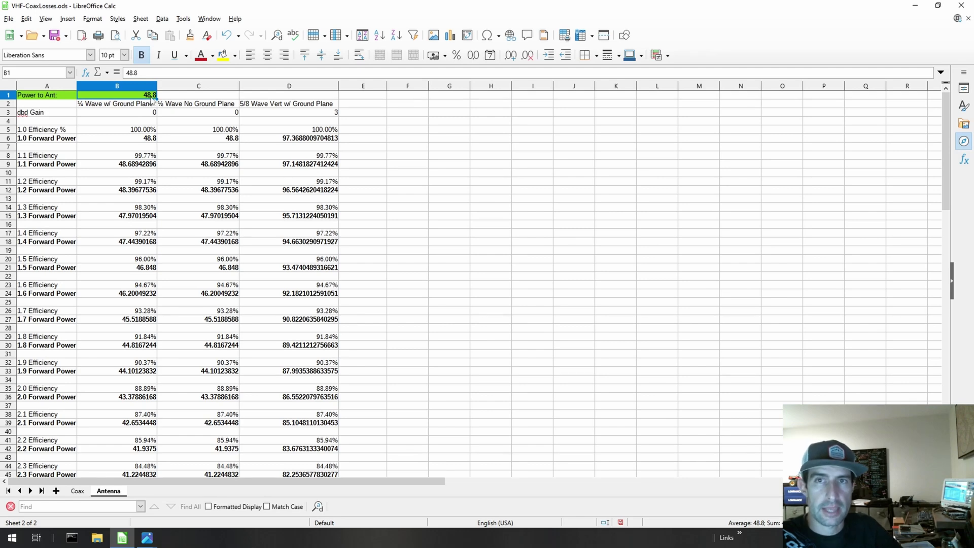
click(289, 139)
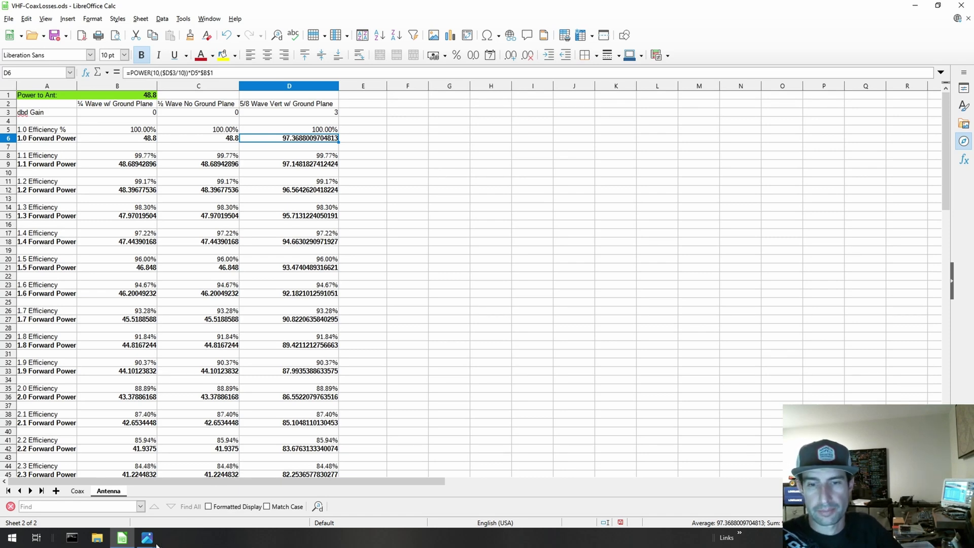
Step: Compare the LowRad.PNG and HighRad.PNG radiation patterns side by side in the image viewer, then minimize both images
mouse_move(152, 543)
click(157, 477)
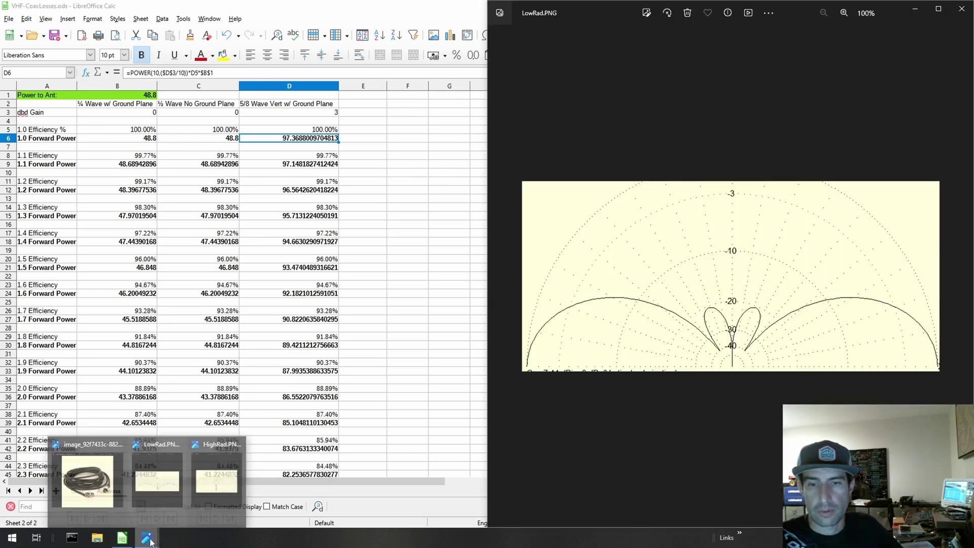
click(217, 477)
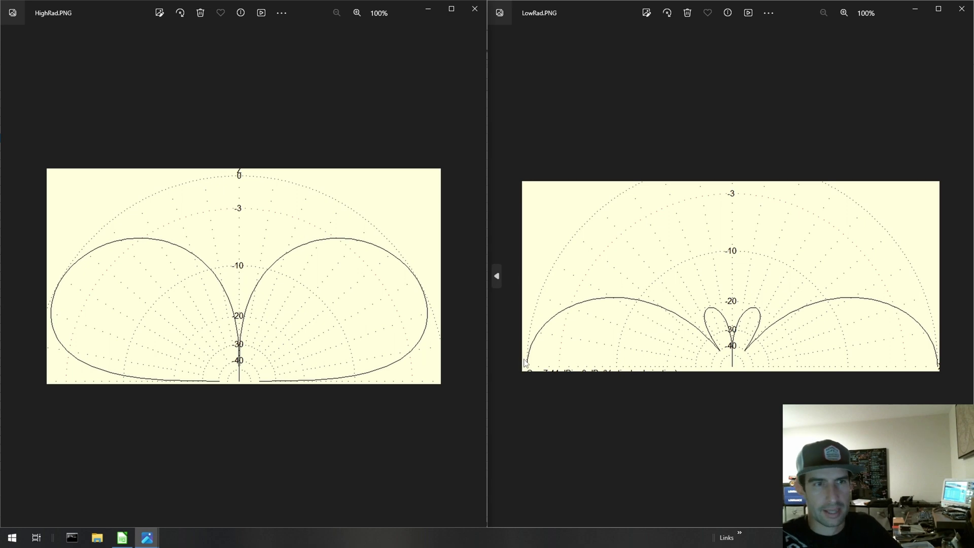
click(428, 9)
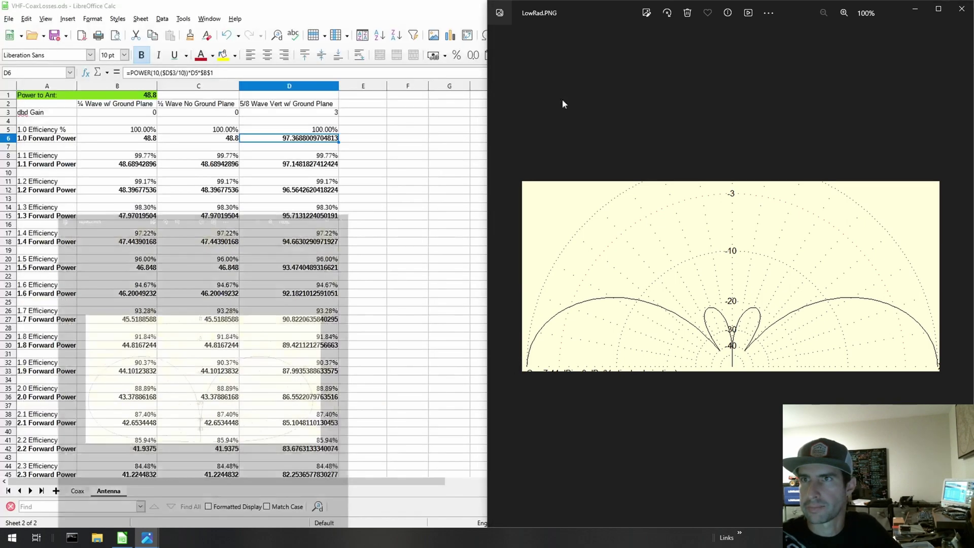
click(915, 9)
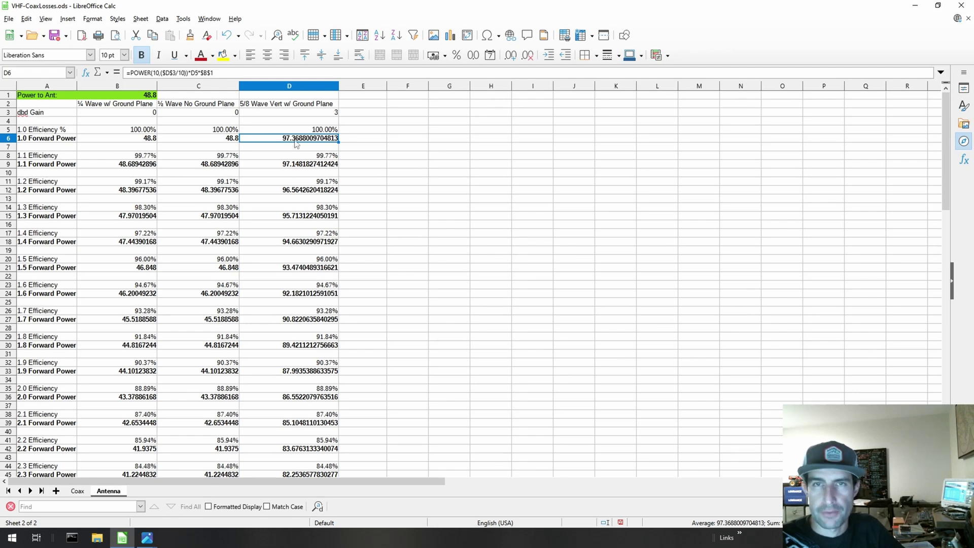
Step: Set the Radio Power on the Coax sheet to 110
click(84, 489)
click(182, 97)
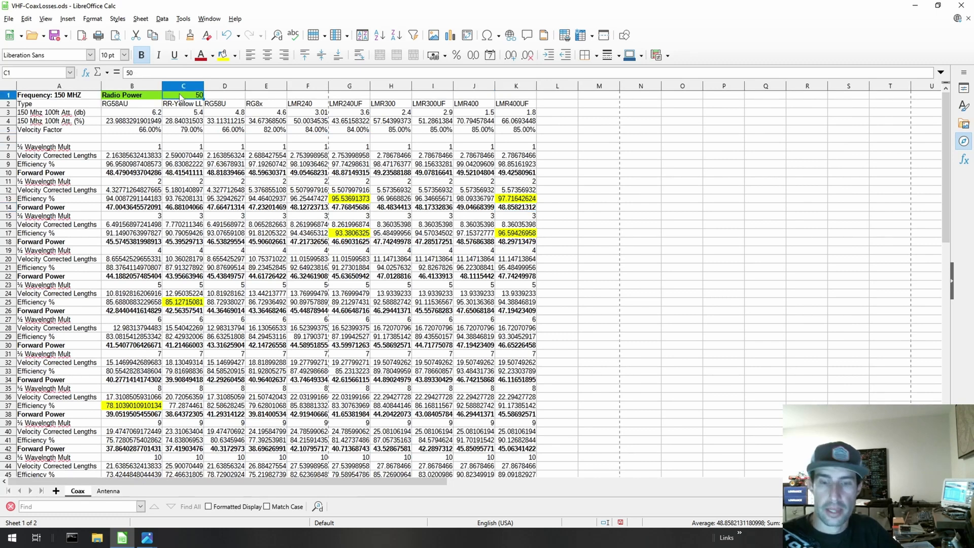
text(110)
key(Return)
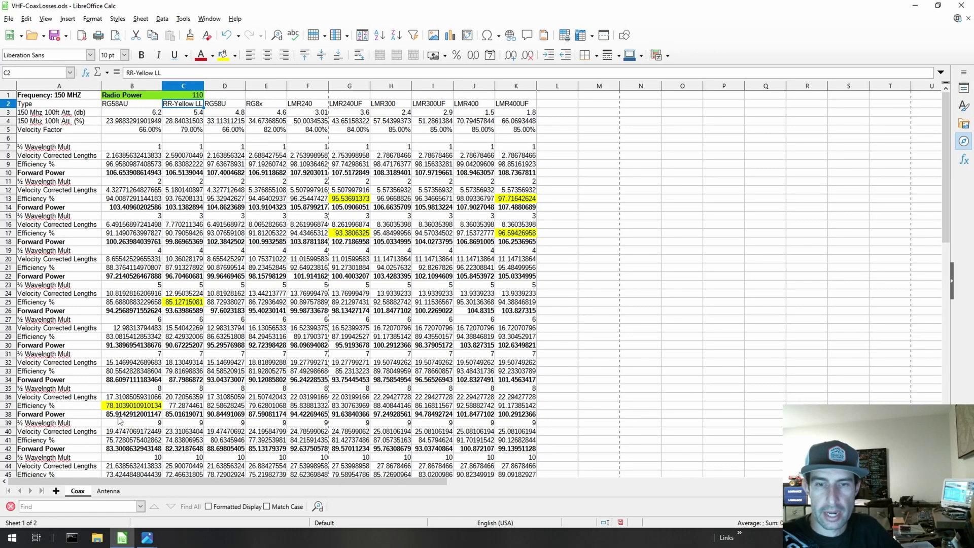
Step: Set Power to Ant on the Antenna sheet to 85.91 and inspect the ½ wave antenna's 2.5 forward power
click(108, 491)
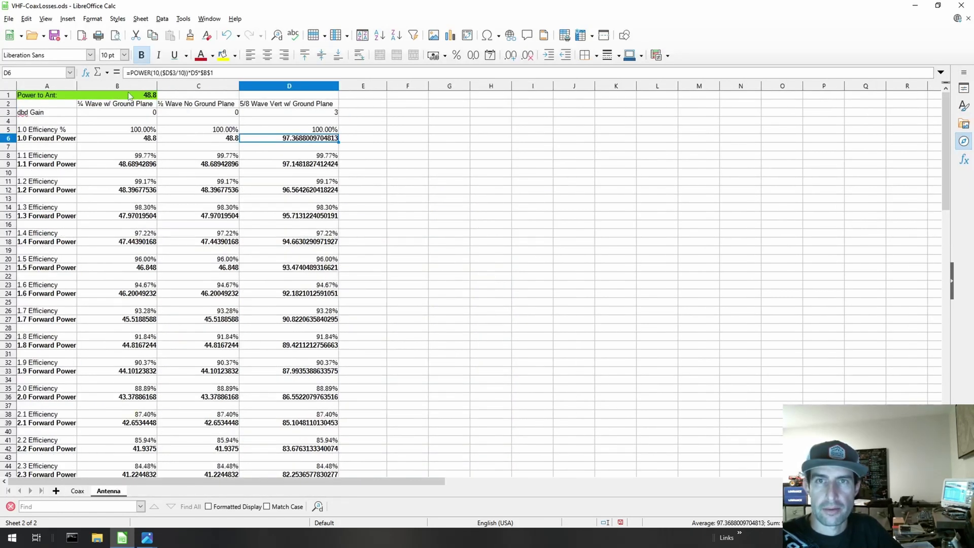
click(129, 96)
text(85.9)
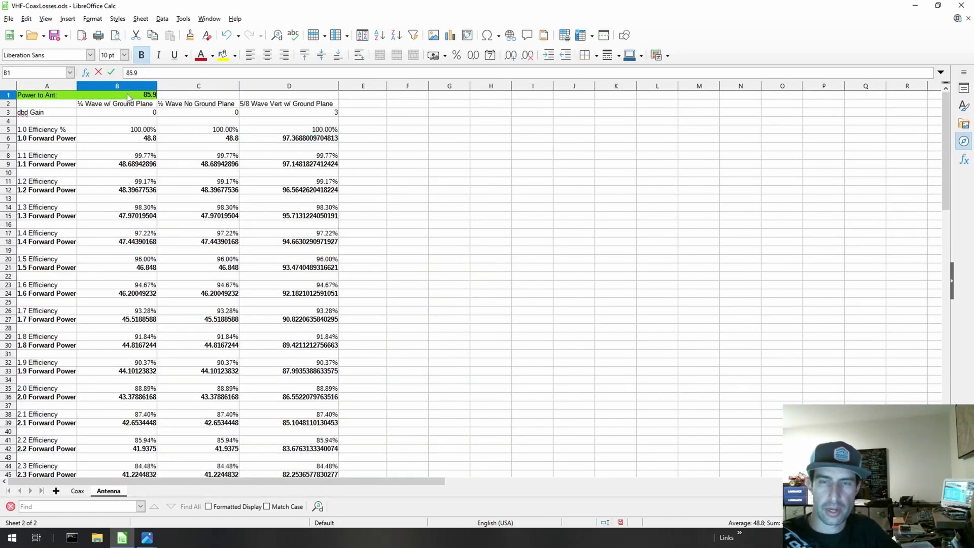
text(1)
key(Return)
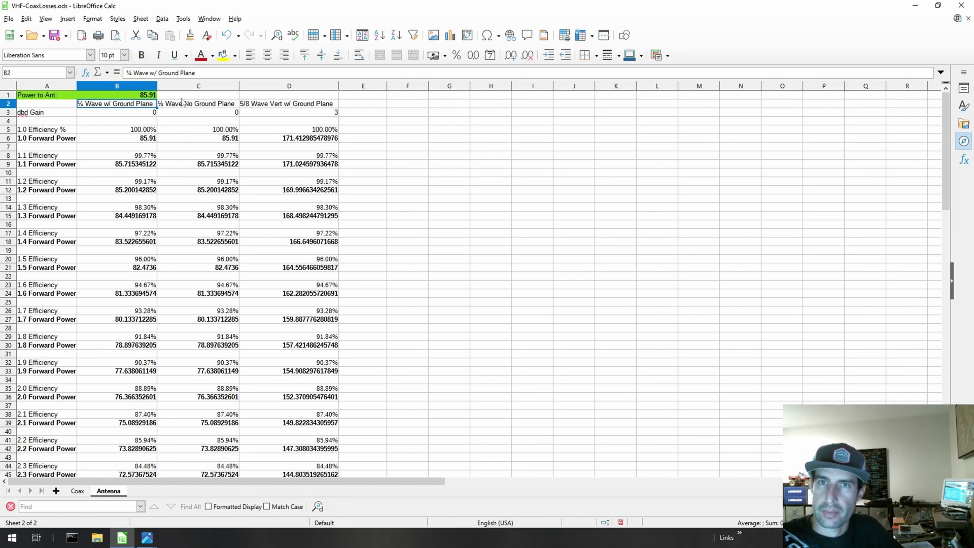
scroll(188, 136, down, 4)
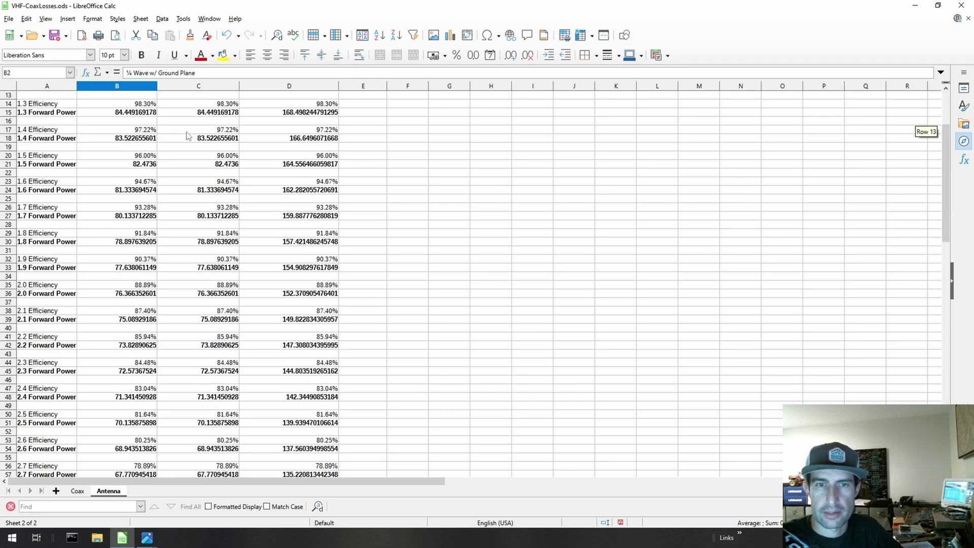
scroll(186, 141, down, 3)
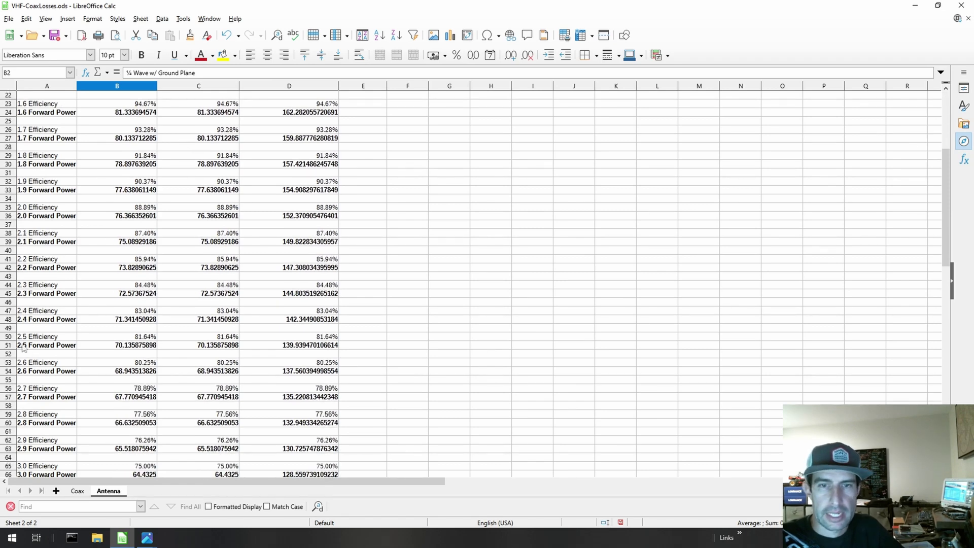
click(183, 348)
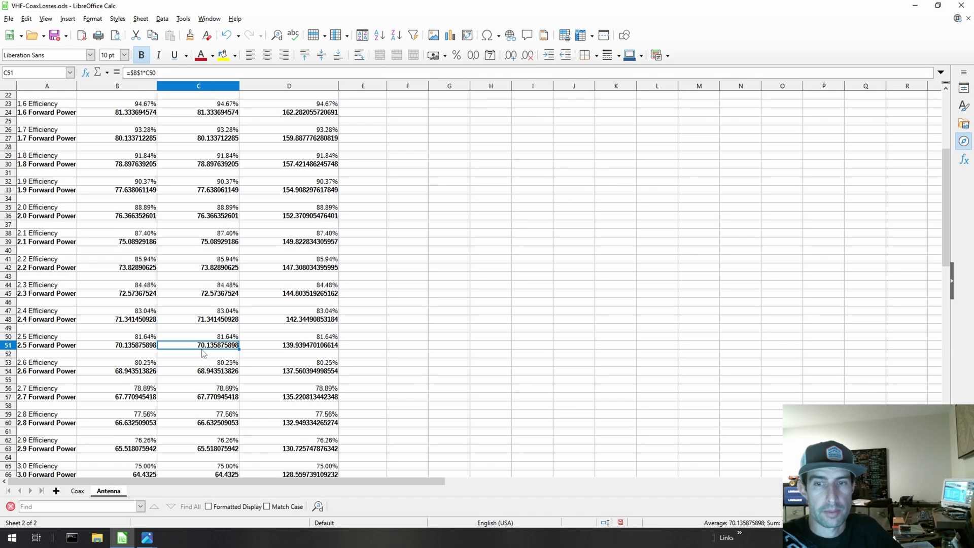
scroll(205, 354, up, 7)
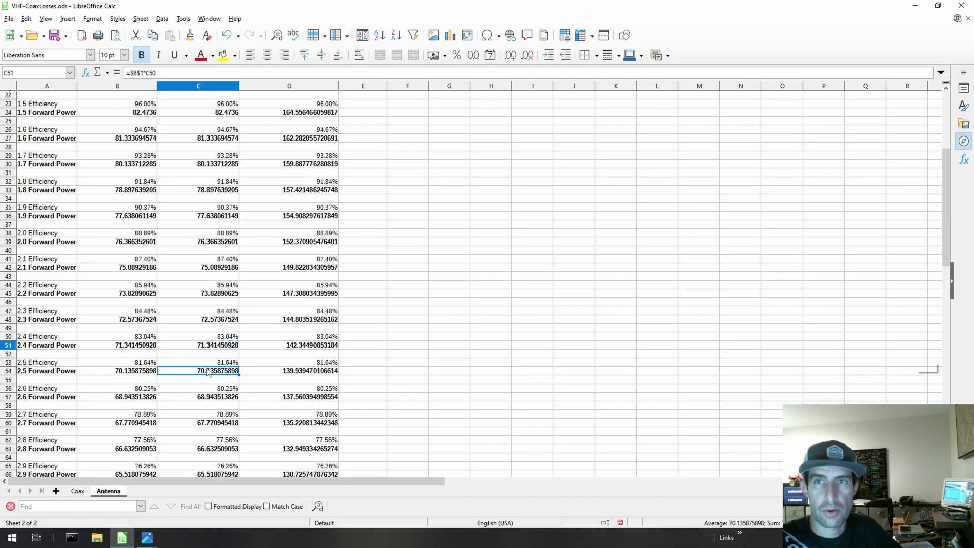
Step: Set Radio Power on the Coax sheet to 50 and Power to Ant on the Antenna sheet to 48.8, then check the 5/8 wave's 1.0 forward power
click(77, 490)
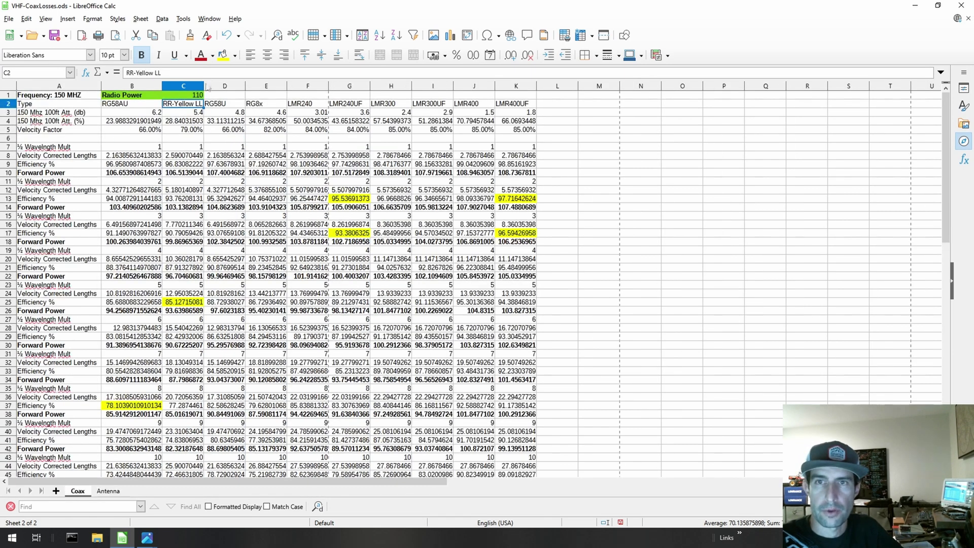
click(196, 99)
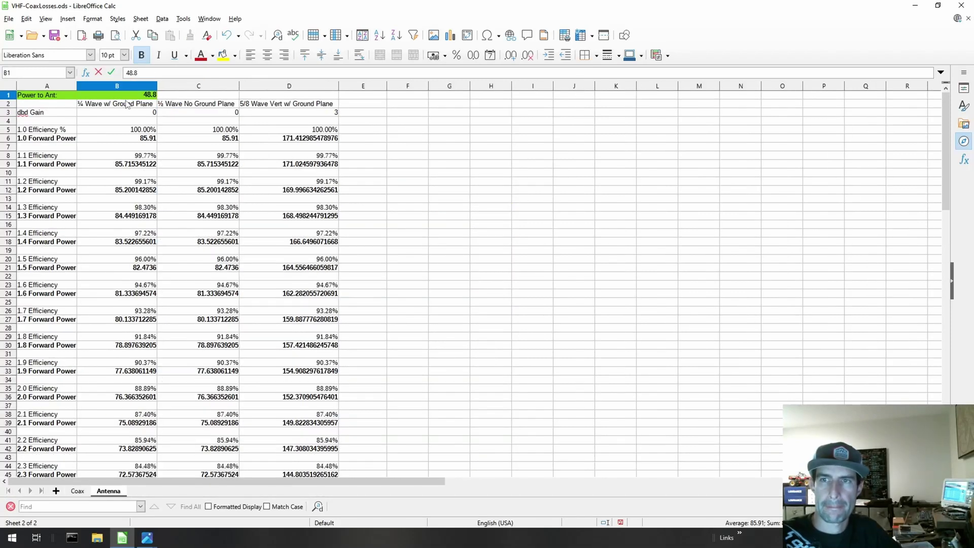
key(Return)
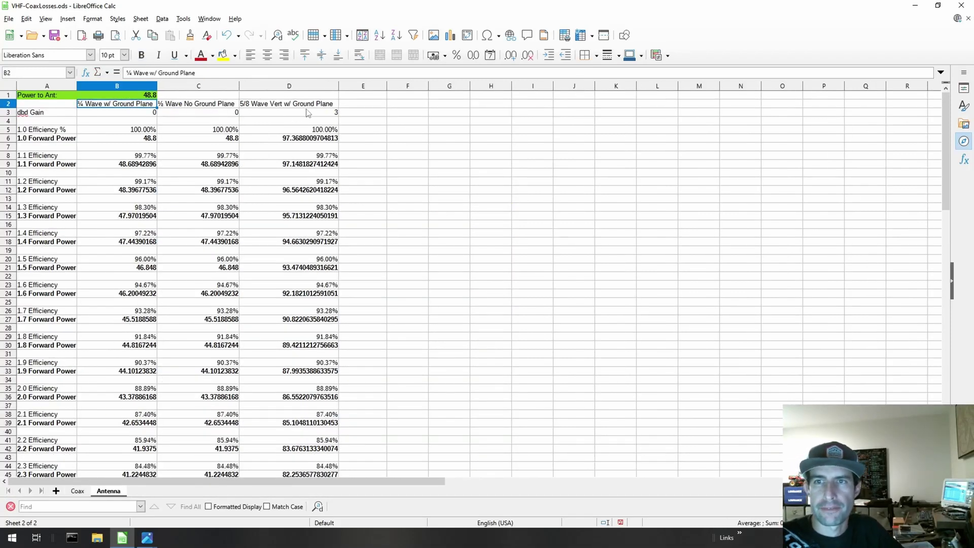
click(294, 144)
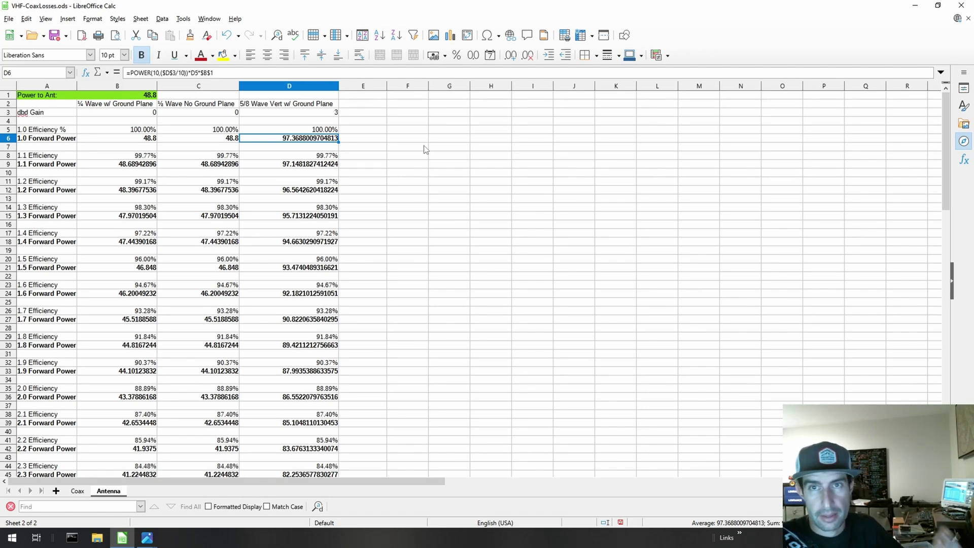
Step: Set the Coax sheet's Radio Power to 110 and check the LMR400UF forward power at ½ wavelength multiple 2
click(77, 491)
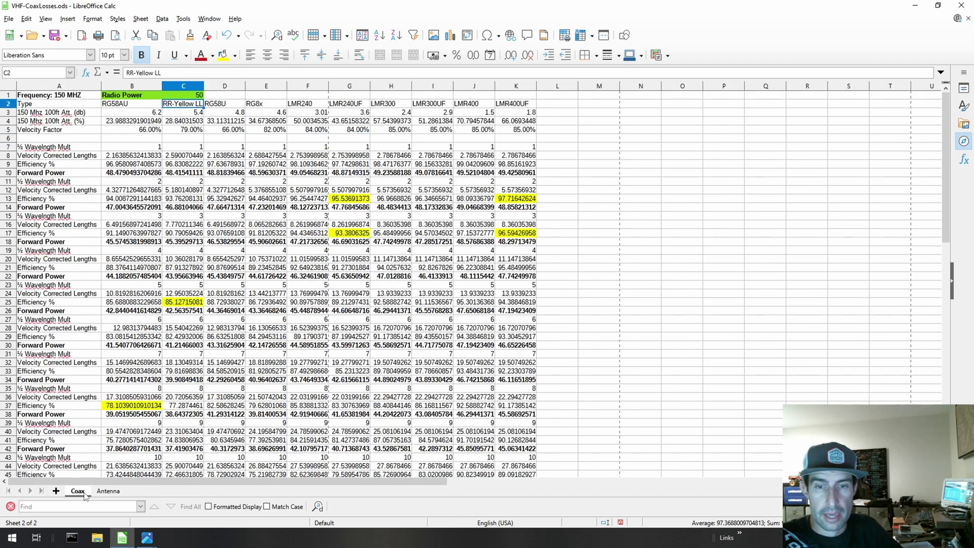
click(179, 98)
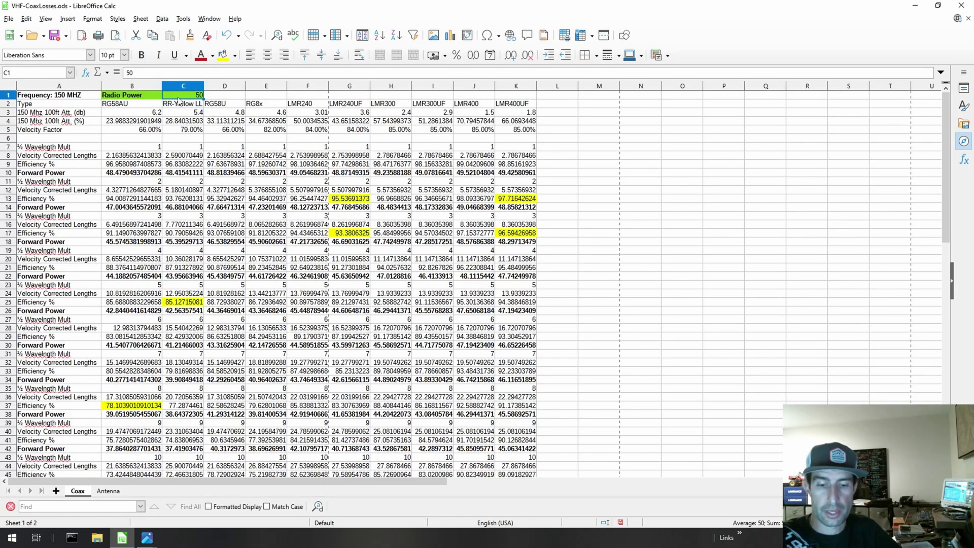
text(110)
key(Return)
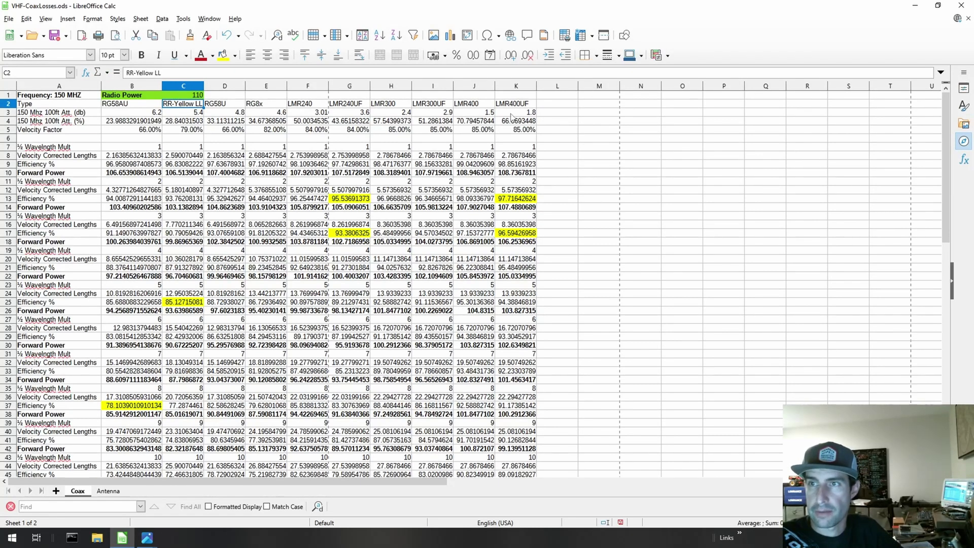
click(510, 210)
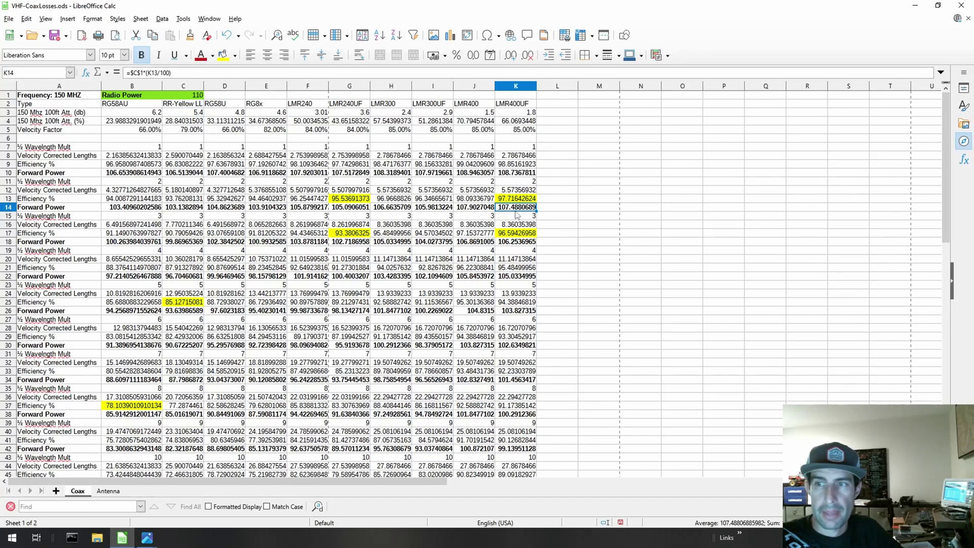
Step: Set Power to Ant on the Antenna sheet to 107.48 and inspect the 5/8 wave vertical's 1.0 forward power
click(108, 490)
click(135, 96)
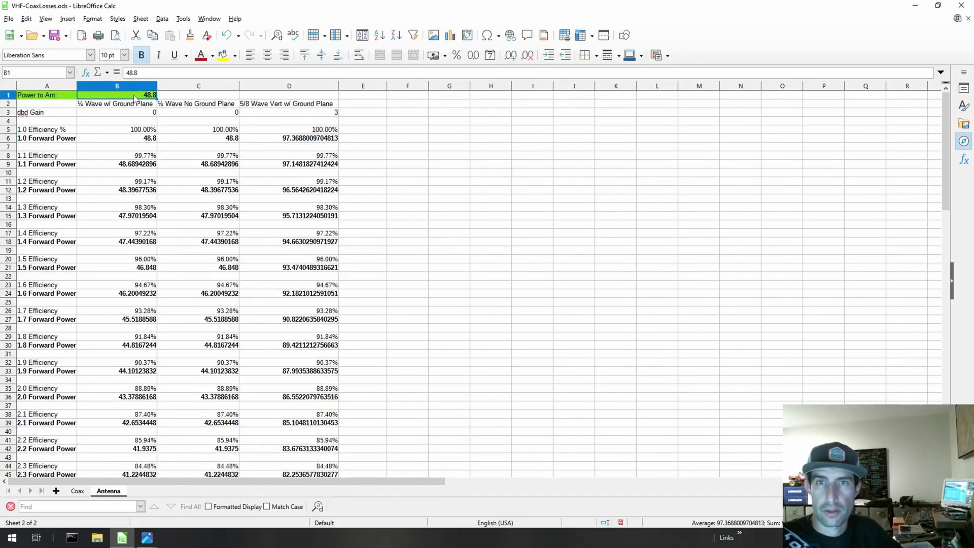
text(107.48)
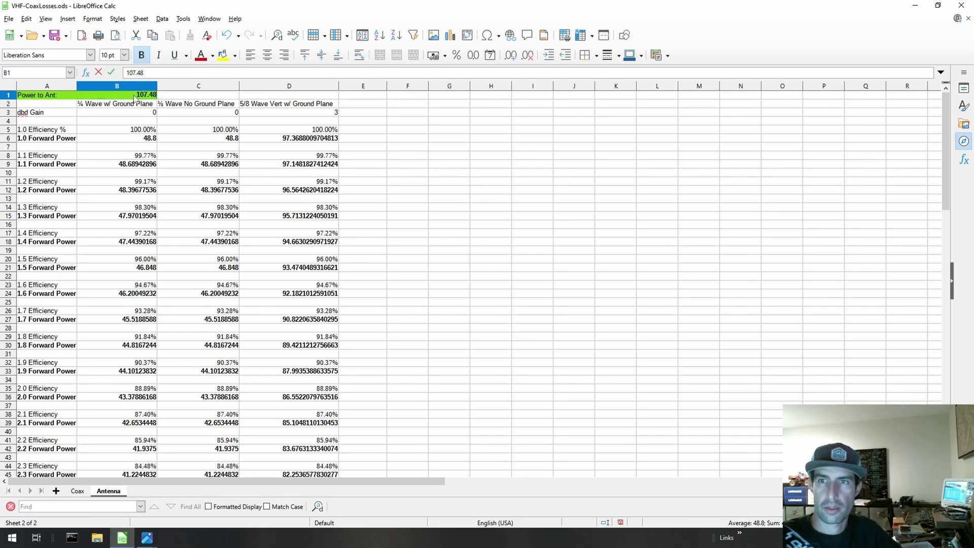
key(Return)
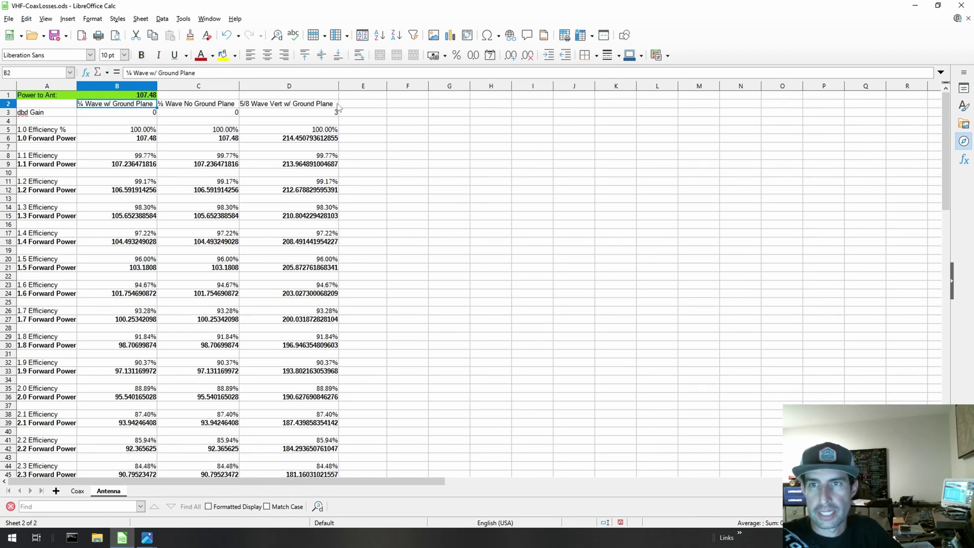
click(323, 141)
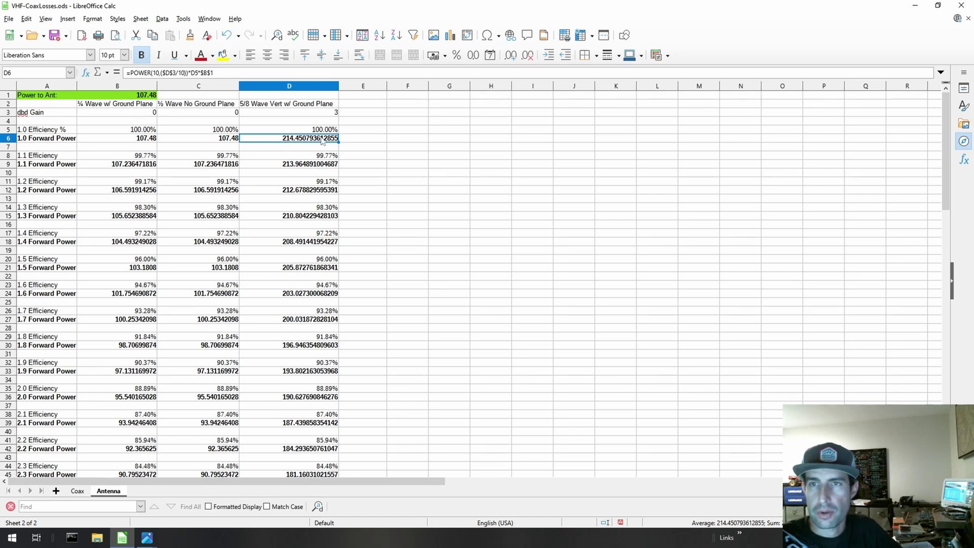
Step: Check the RG58AU forward power at ½ wavelength multiple 8 and set the Antenna sheet's Power to Ant to 85.91
click(78, 492)
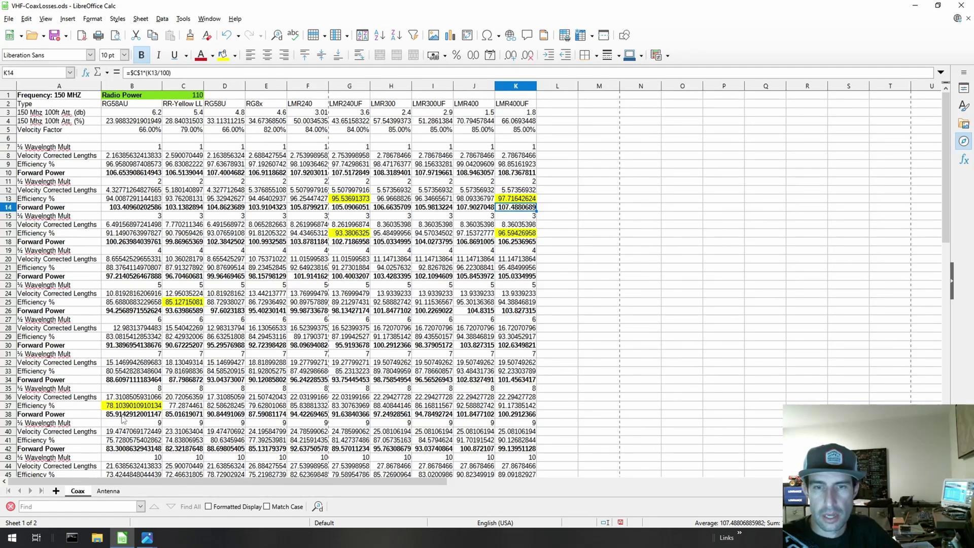
click(108, 490)
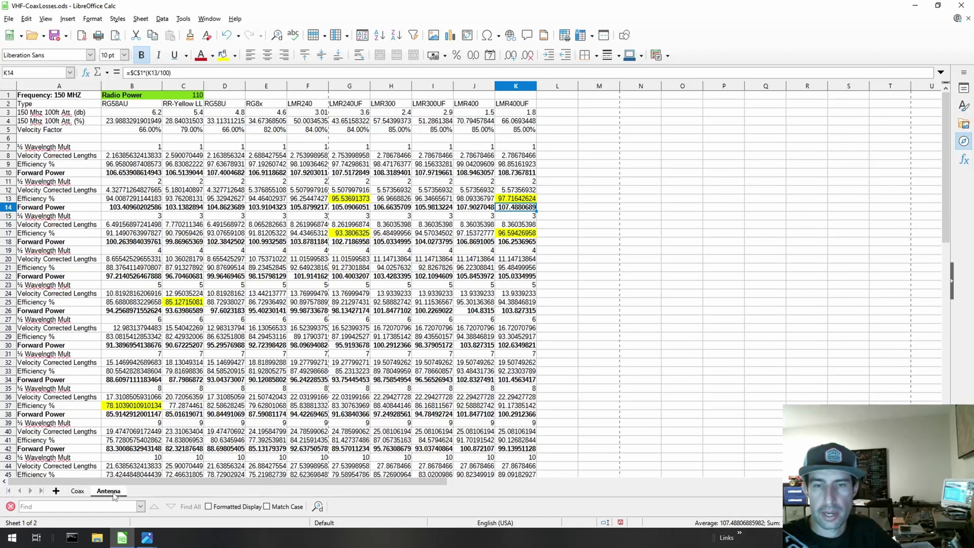
click(123, 97)
text(85.91)
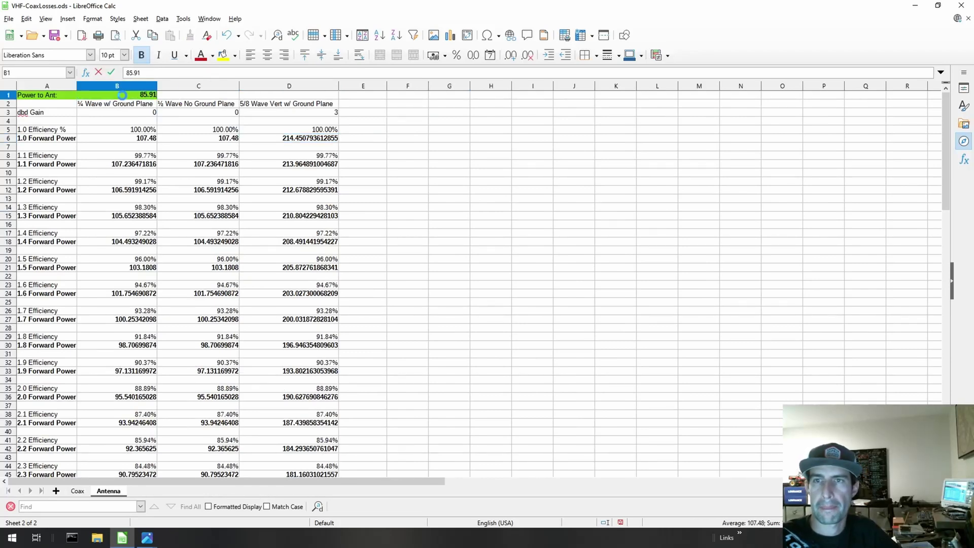
key(Return)
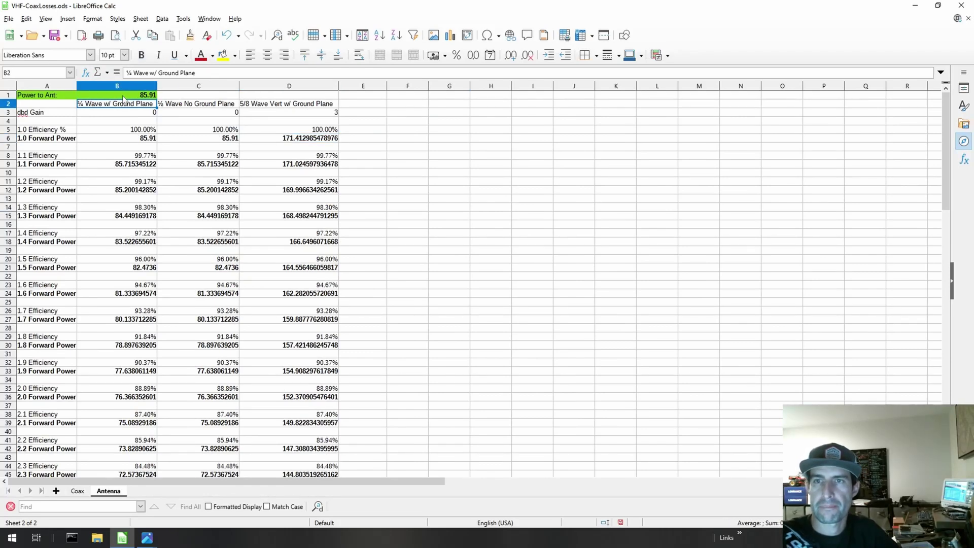
Step: Set Power to Ant on the Antenna sheet to 107
click(121, 96)
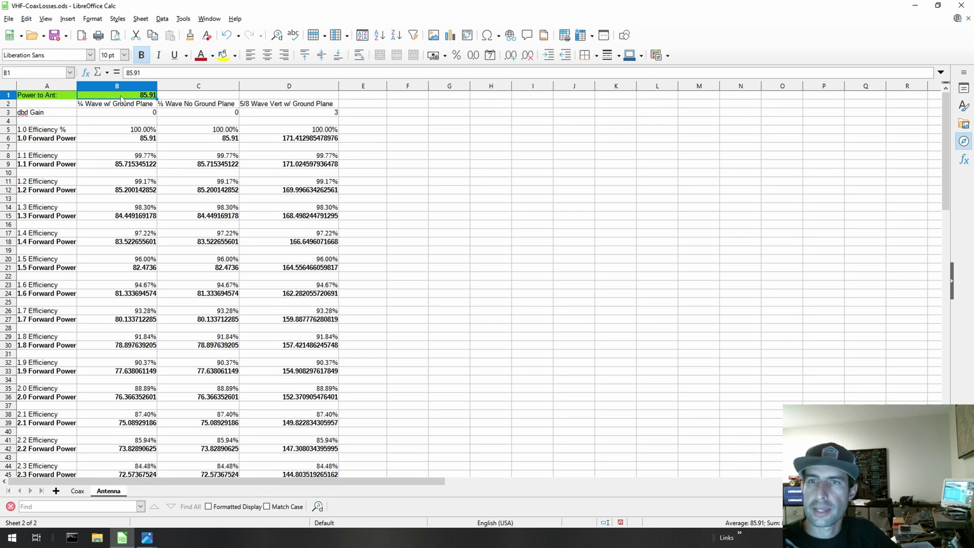
text(107)
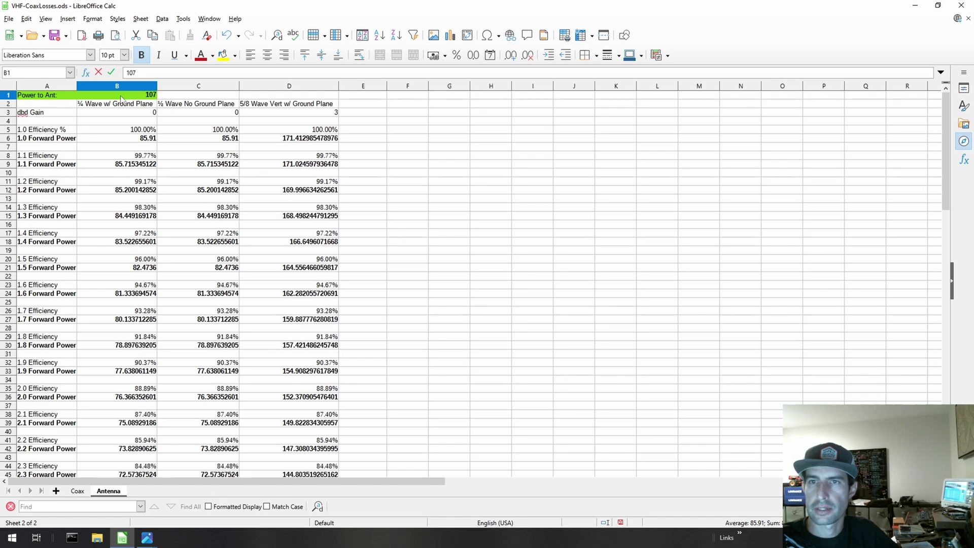
key(Return)
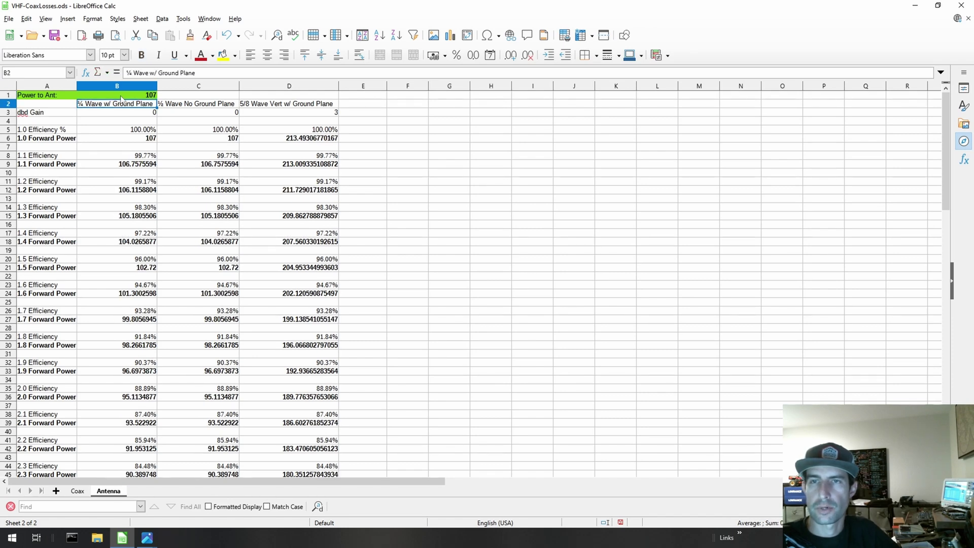